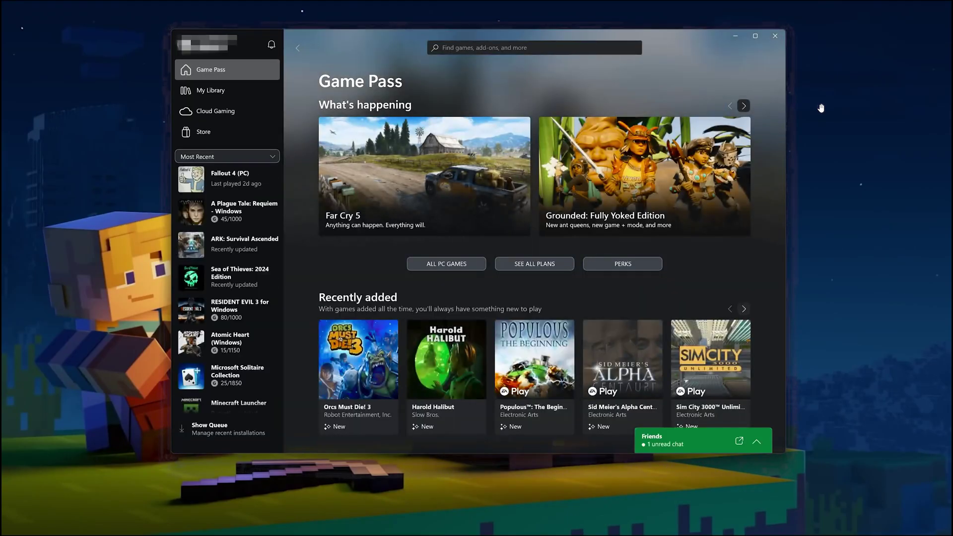
Open the Minecraft Launcher game page from the sidebar's Most Recent list.
scroll(209, 370, "down", 2)
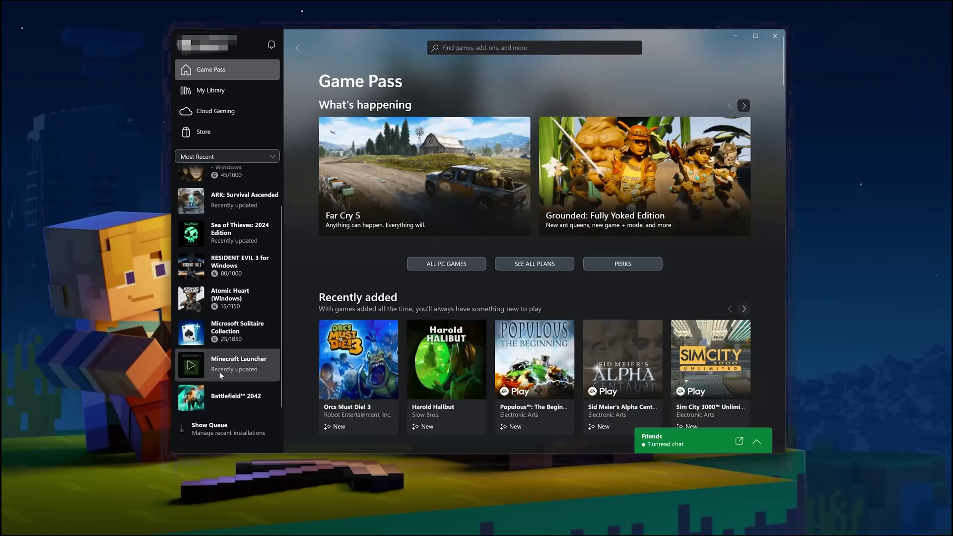
left_click(248, 364)
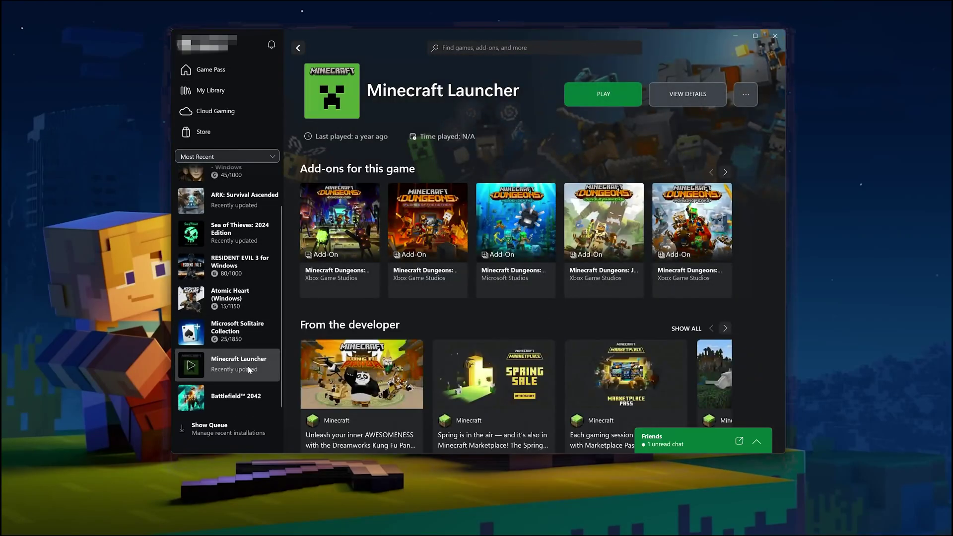
In Minecraft Launcher's Manage > Files settings, start Verify and Repair.
left_click(753, 95)
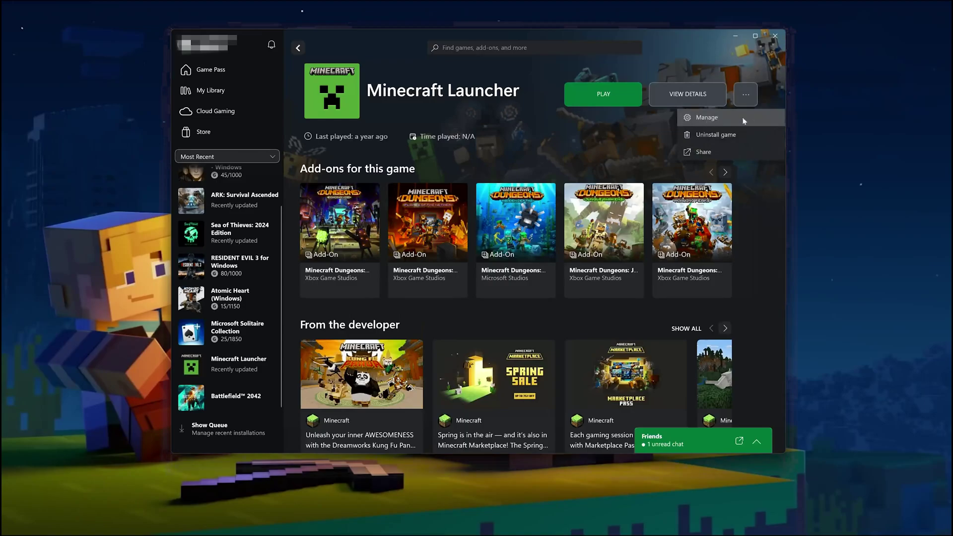
left_click(729, 118)
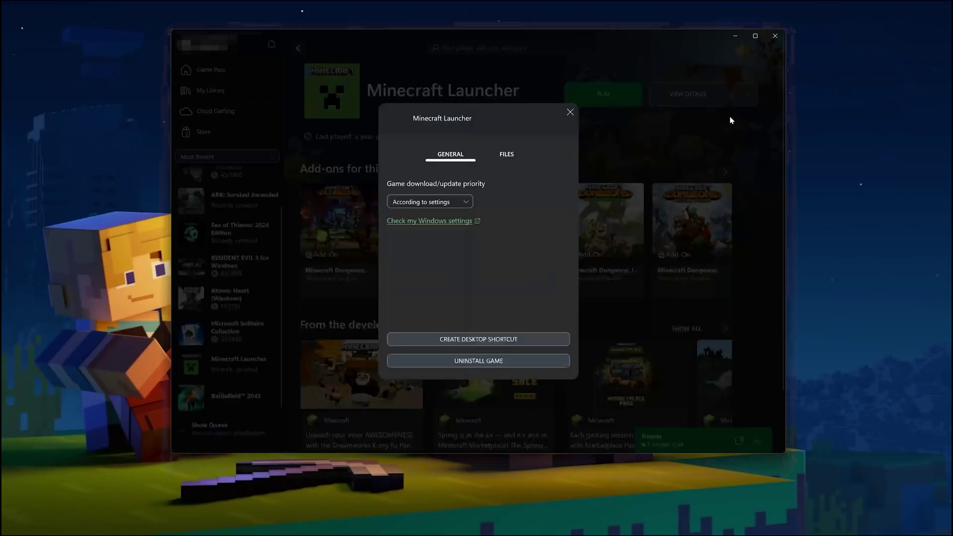
left_click(505, 159)
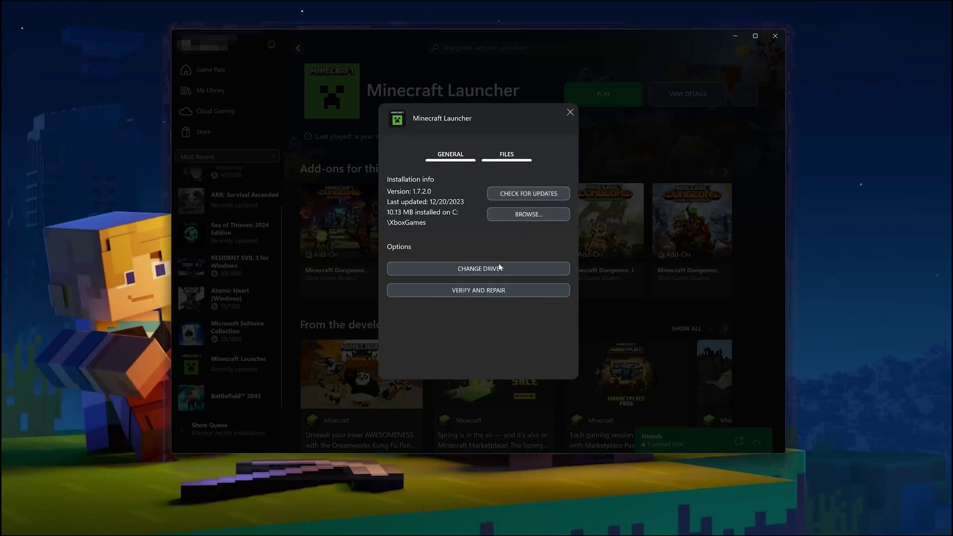
left_click(485, 292)
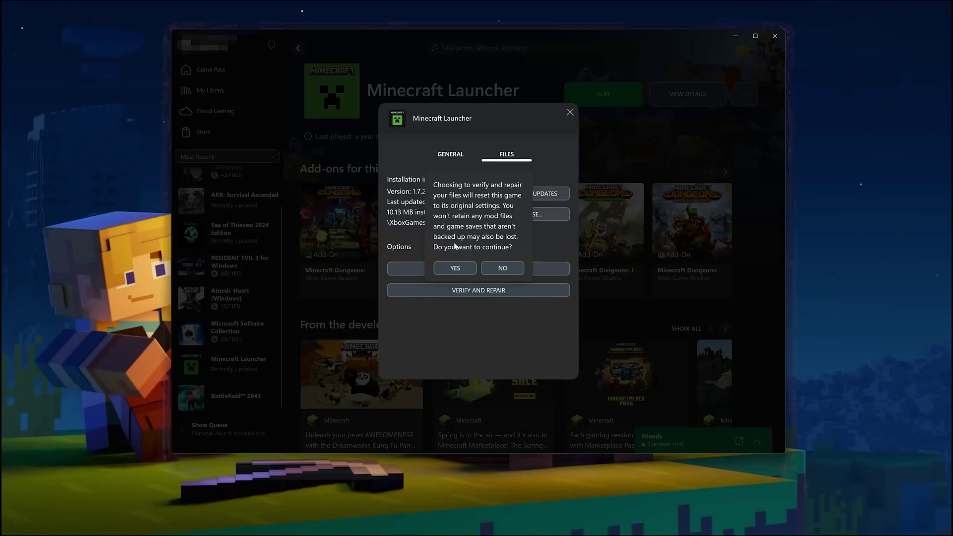
Confirm the repair and, once the re-download finishes, launch Minecraft Launcher.
left_click(467, 268)
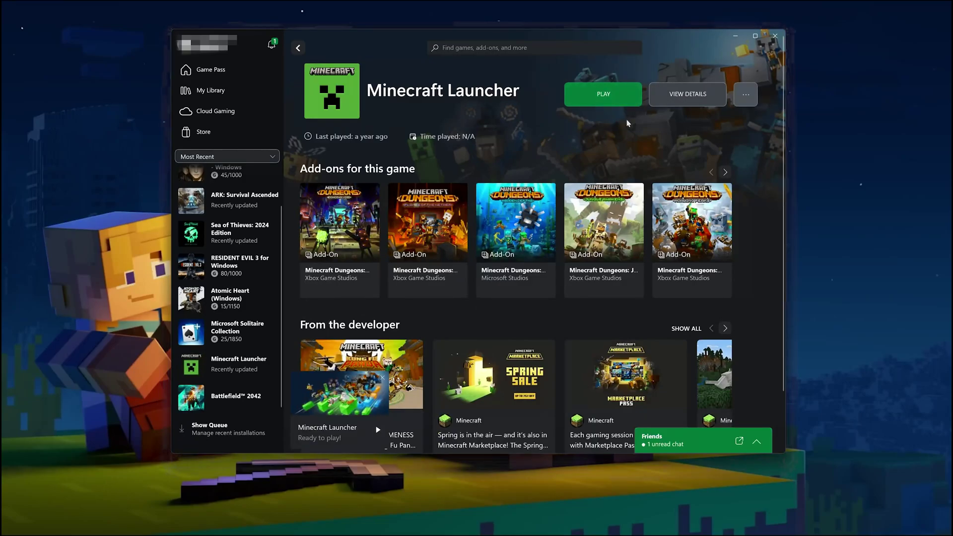
left_click(604, 95)
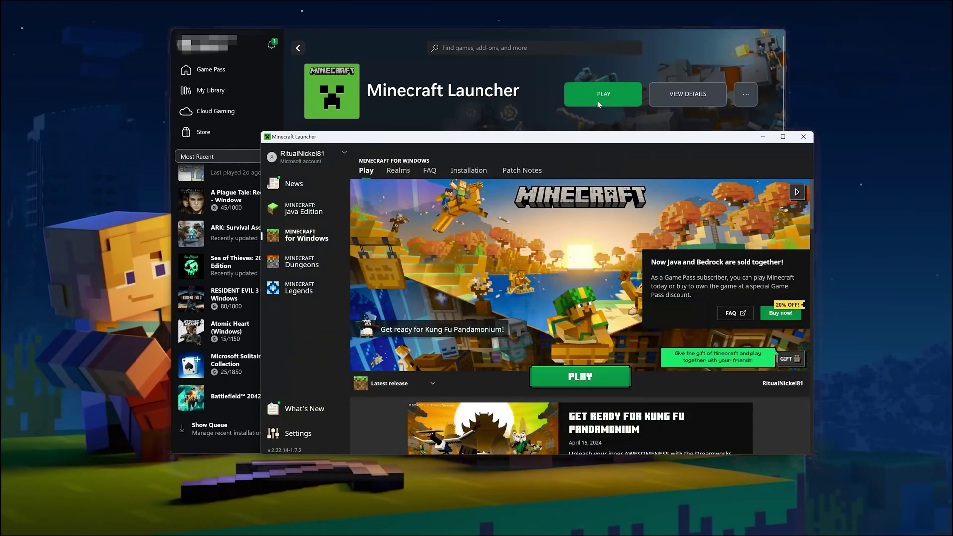
Start Minecraft for Windows from the launcher's Play tab.
left_click(580, 377)
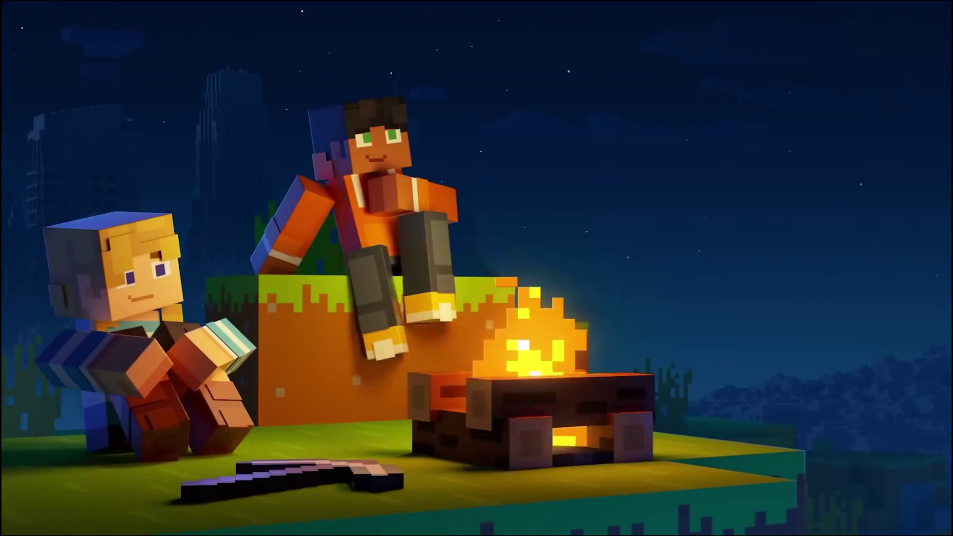
Open Windows Settings on the Apps > Installed apps page.
key("super")
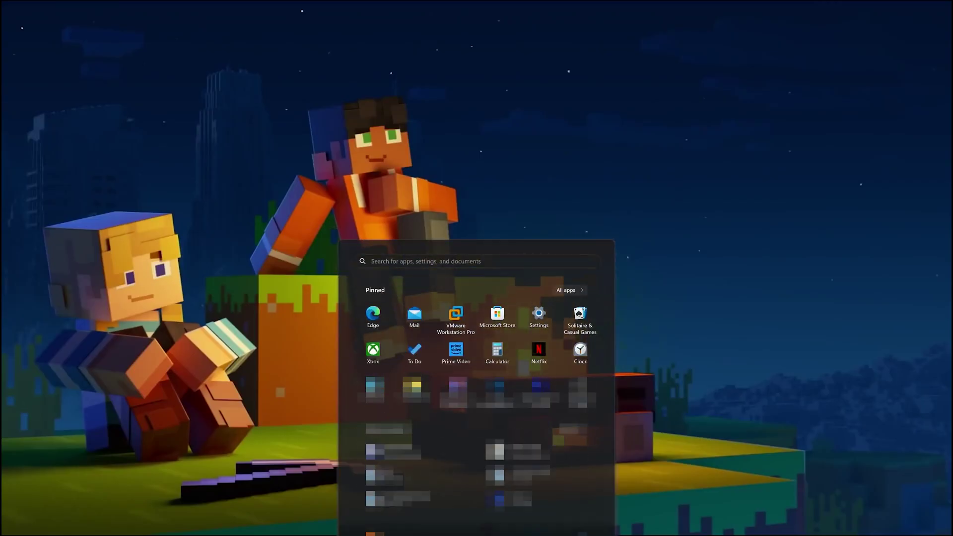
left_click(537, 320)
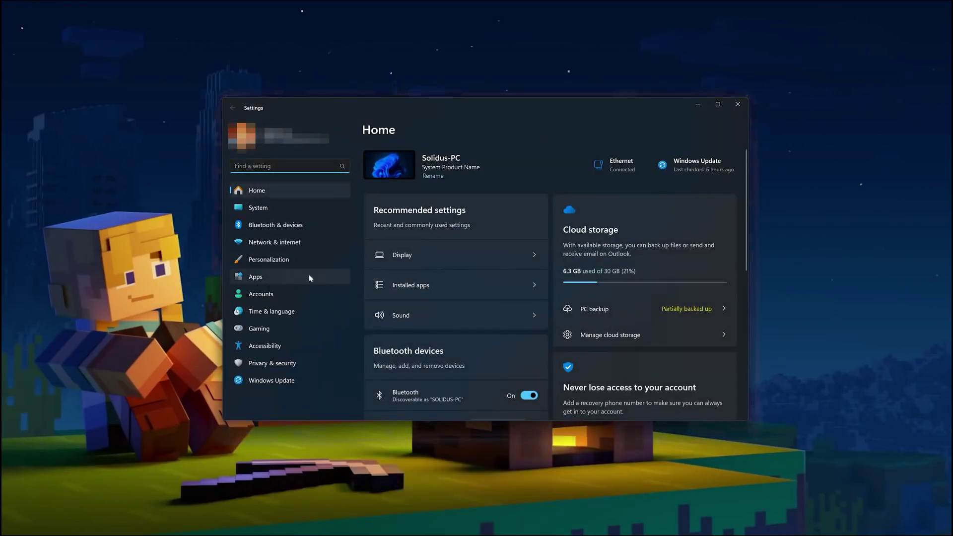
left_click(291, 278)
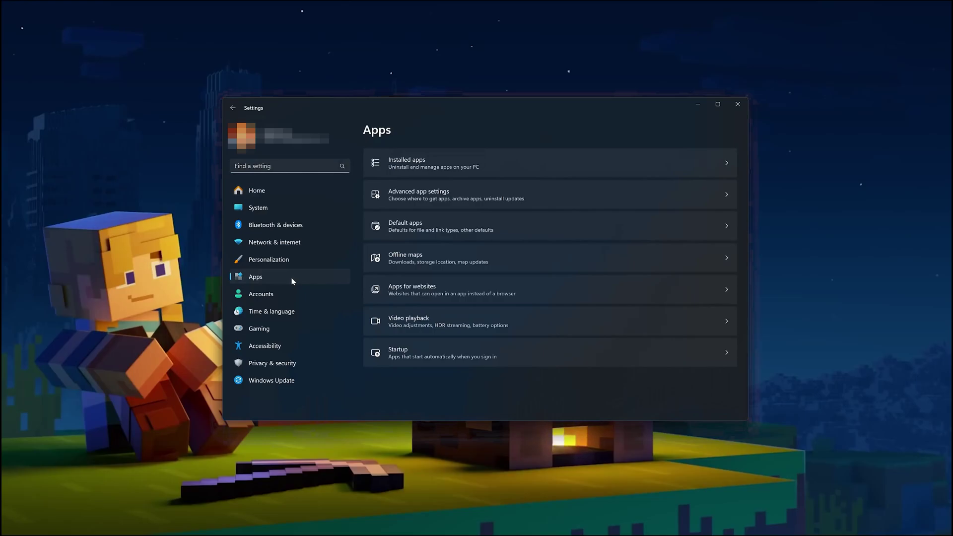
left_click(449, 171)
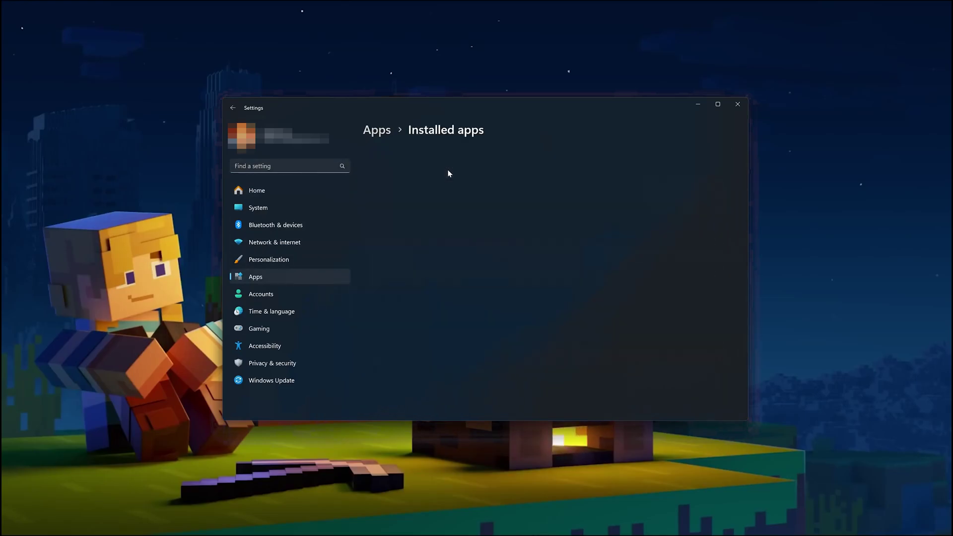
Find Minecraft Launcher in Installed apps and open its Advanced options.
scroll(445, 245, "down", 3)
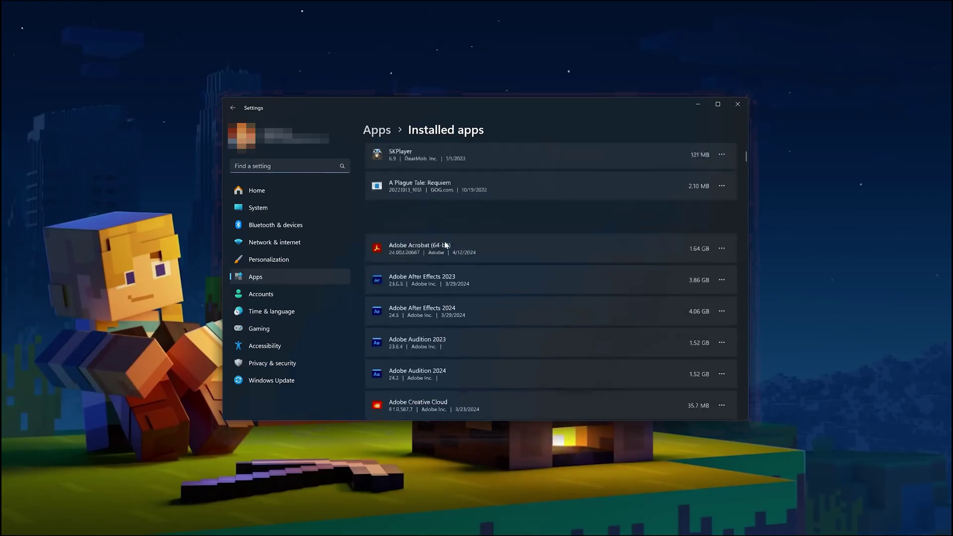
scroll(445, 245, "down", 15)
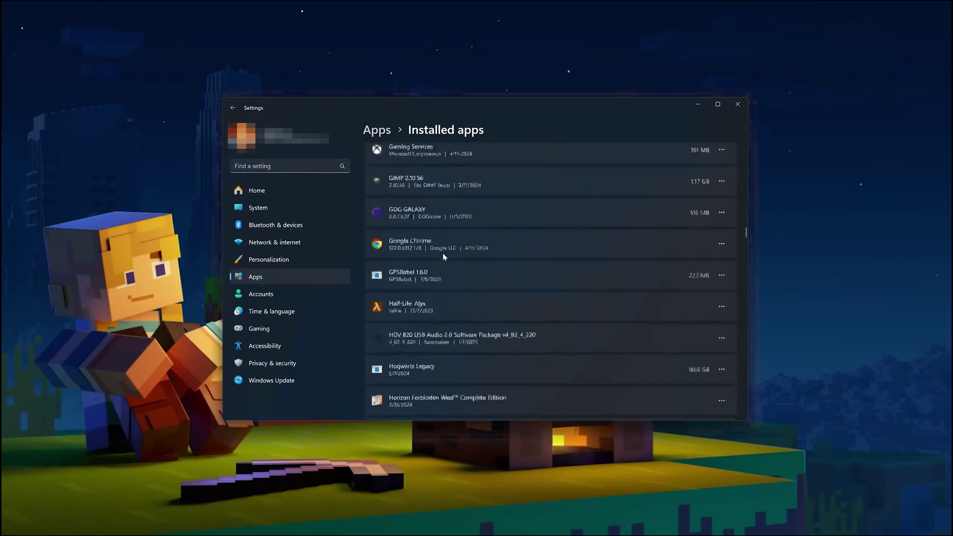
scroll(444, 257, "down", 12)
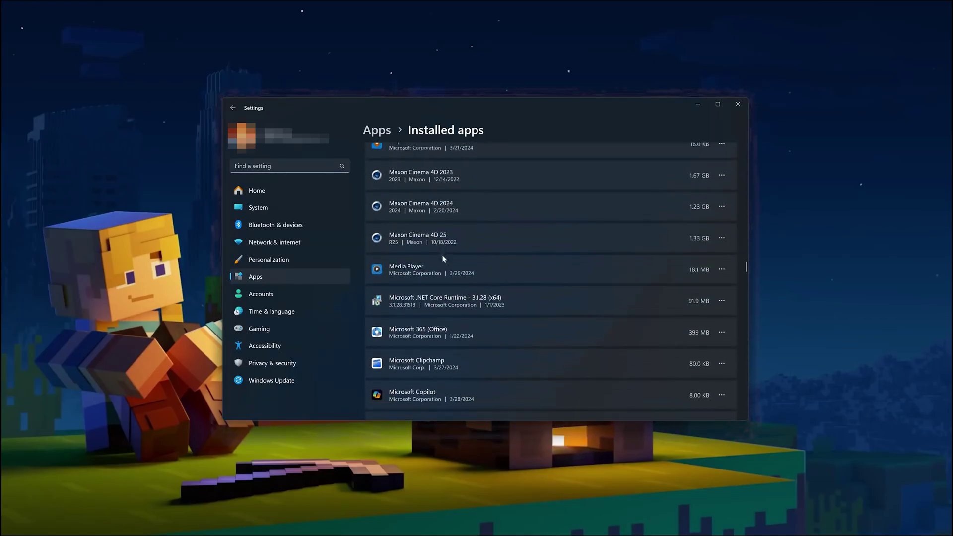
scroll(444, 259, "down", 6)
scroll(444, 266, "down", 8)
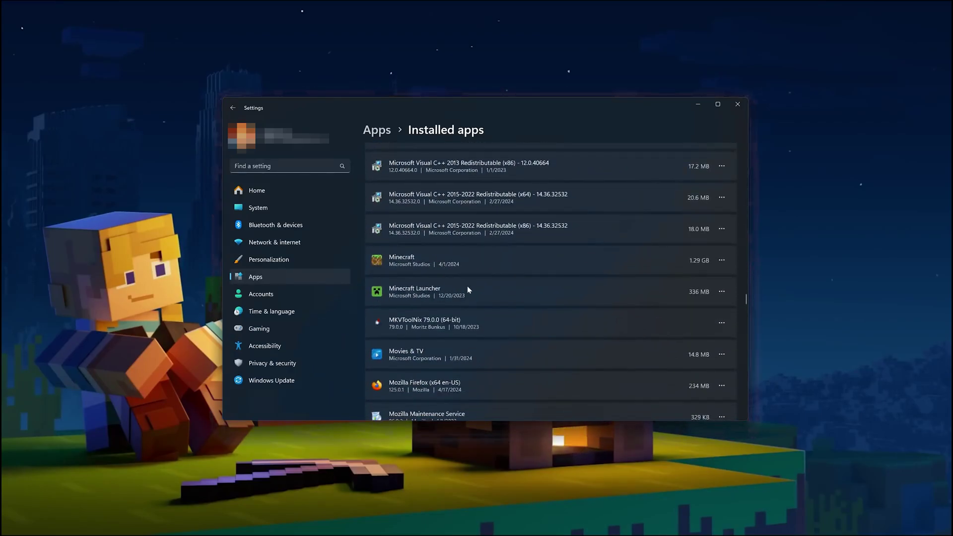
left_click(721, 292)
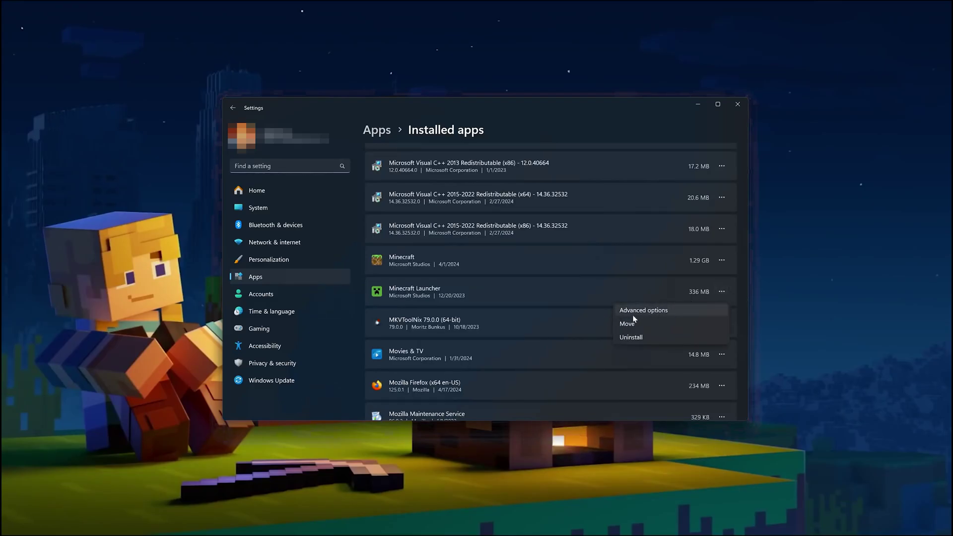
left_click(660, 311)
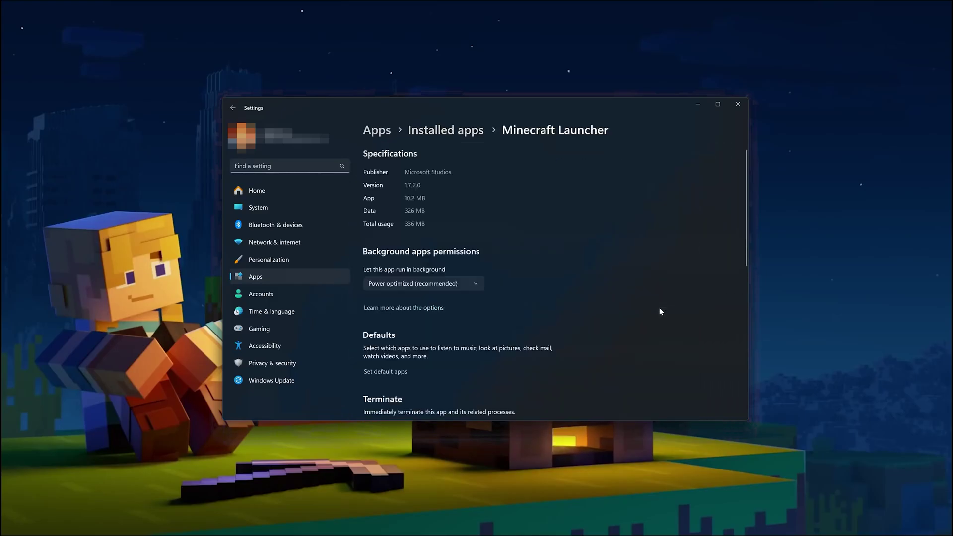
Repair Minecraft Launcher, then reset it, confirming permanent deletion of its app data.
scroll(660, 311, "down", 6)
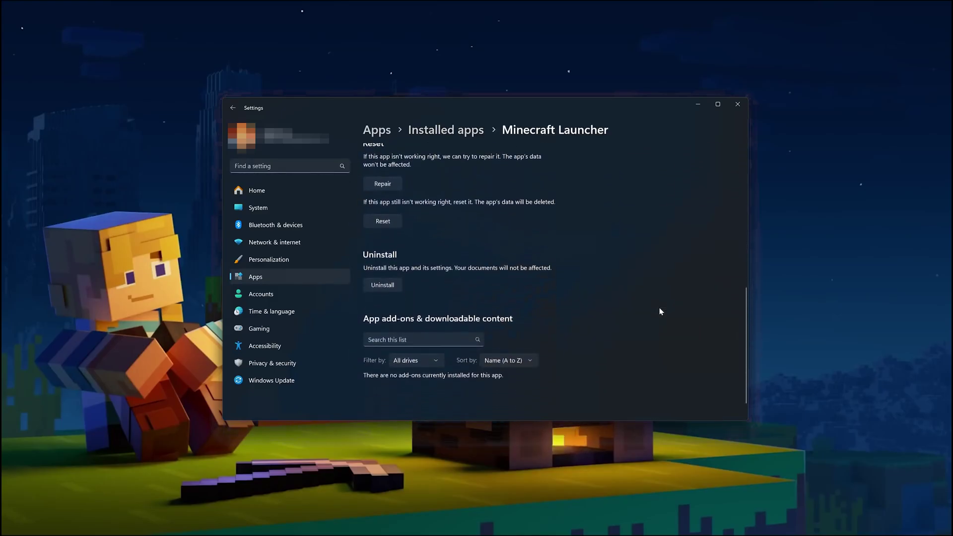
scroll(660, 311, "up", 2)
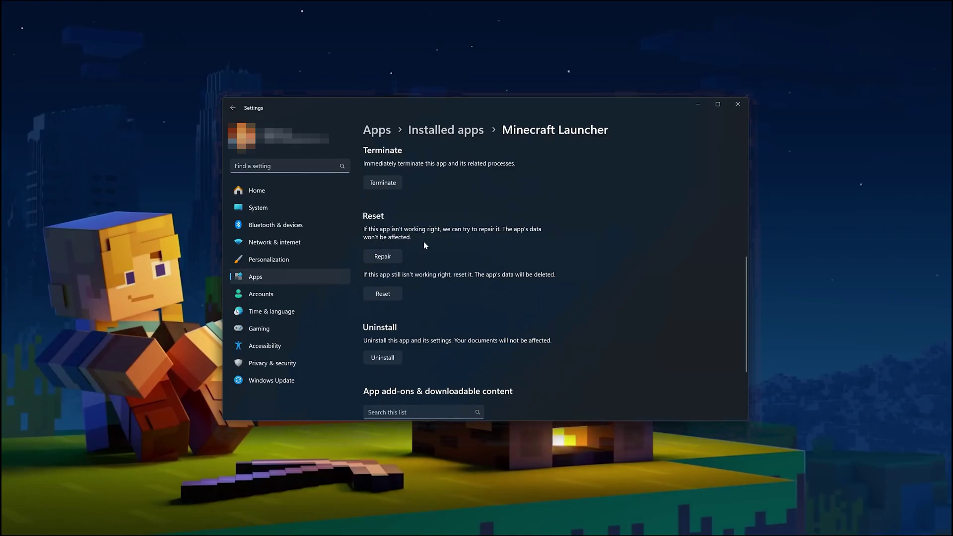
left_click(391, 260)
left_click(383, 294)
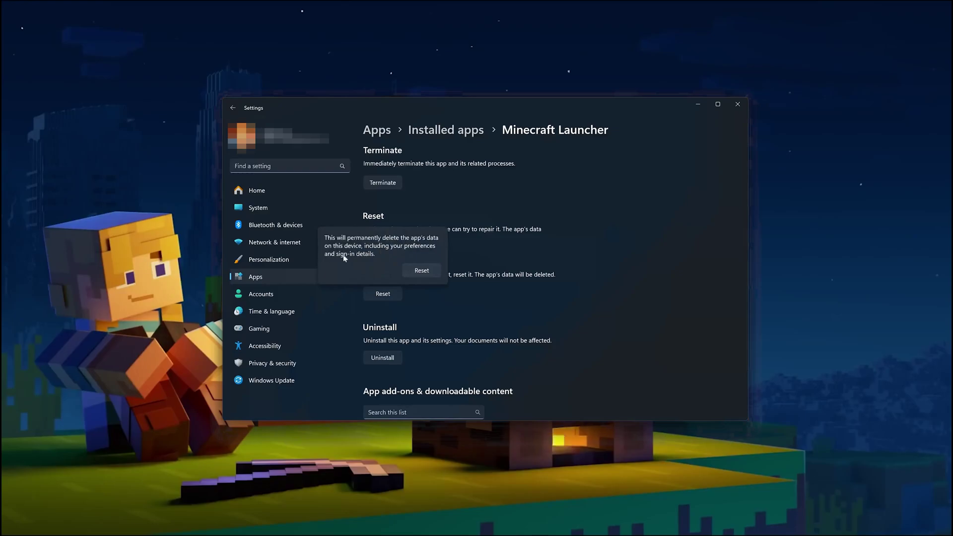
left_click(428, 275)
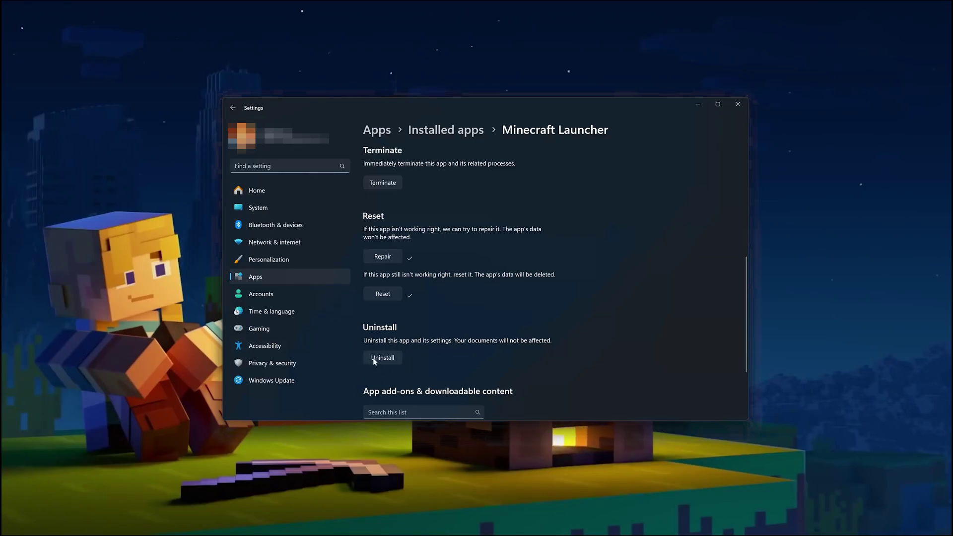
Uninstall Minecraft Launcher, confirm the removal, and close Windows Settings.
left_click(386, 358)
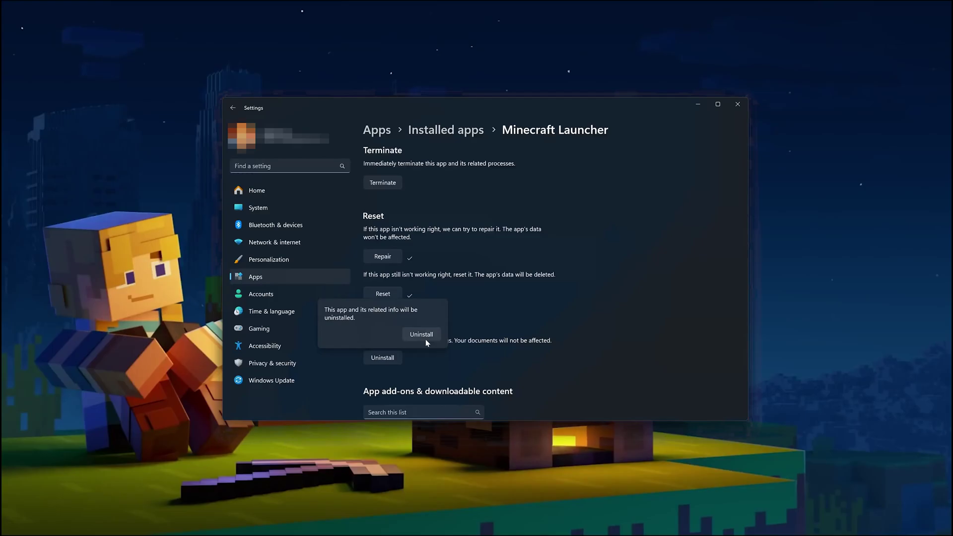
left_click(422, 335)
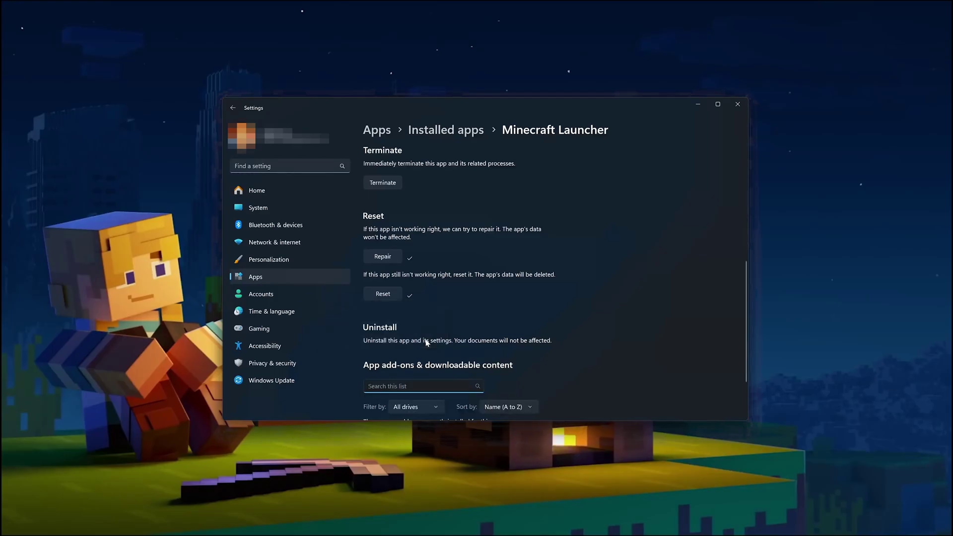
left_click(737, 105)
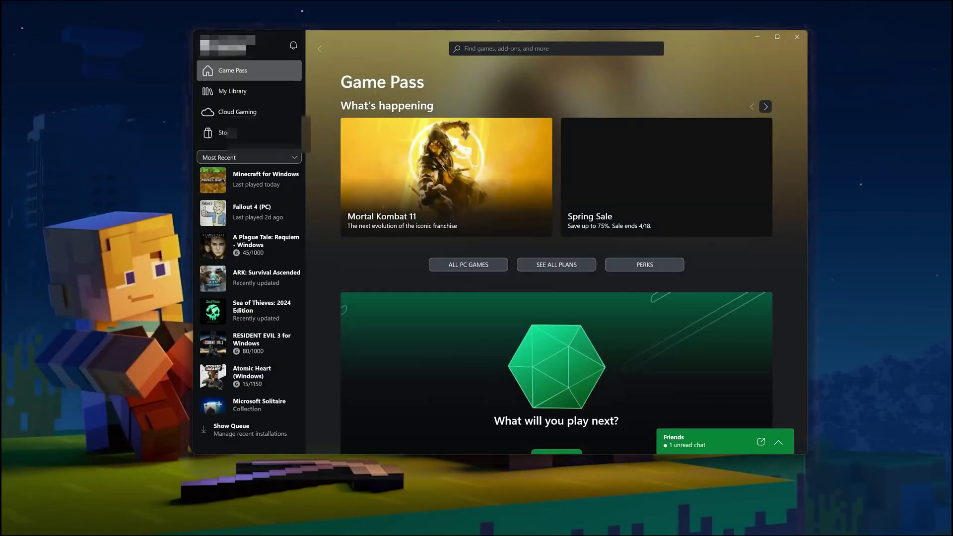
Search the Xbox app for 'minecraft launcher' and open its store page.
left_click(464, 48)
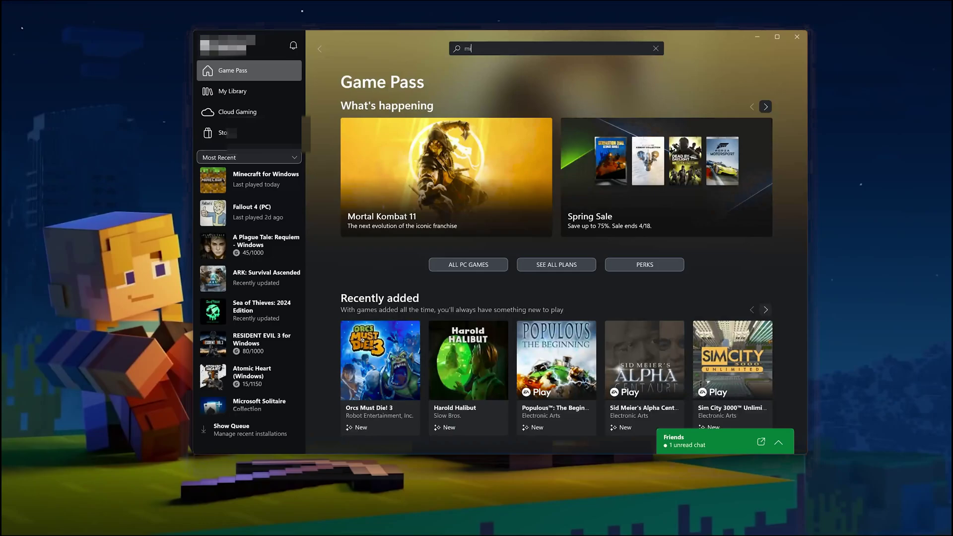
type("minecraft laun")
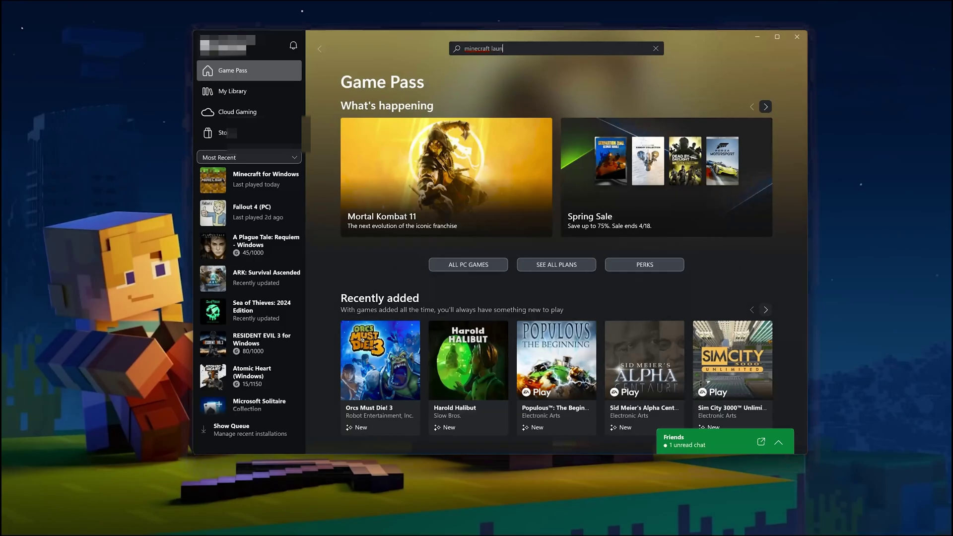
type("cher")
key("Return")
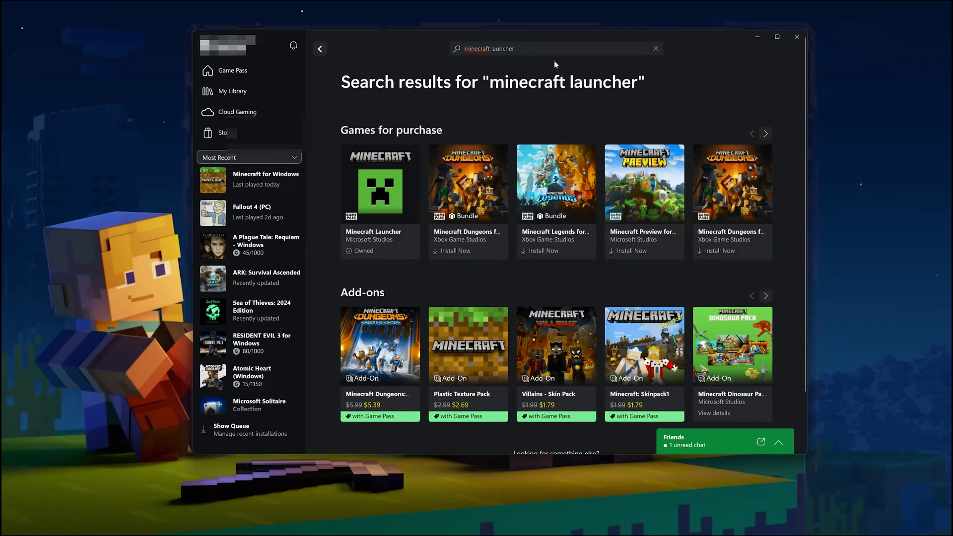
left_click(386, 195)
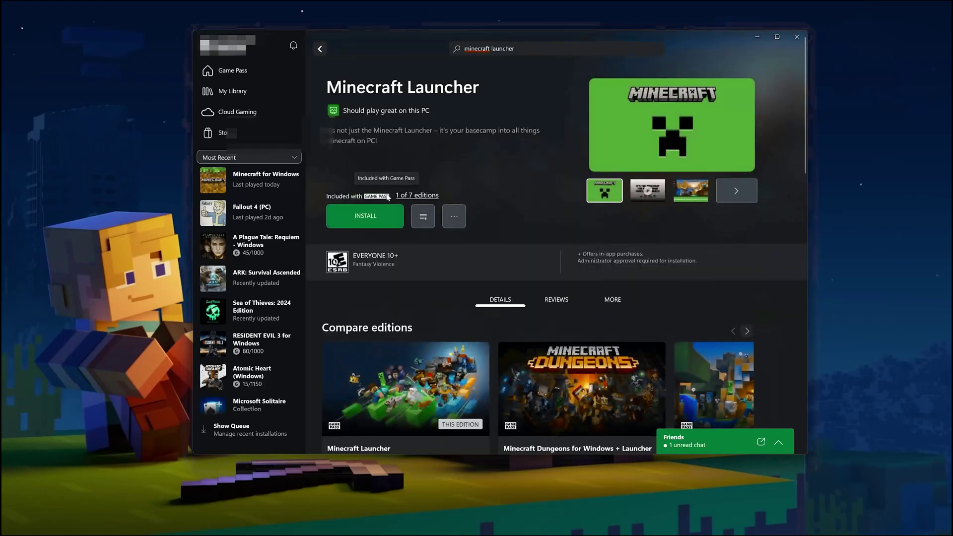
Install Minecraft Launcher, confirming C:\XboxGames as the install location.
left_click(384, 214)
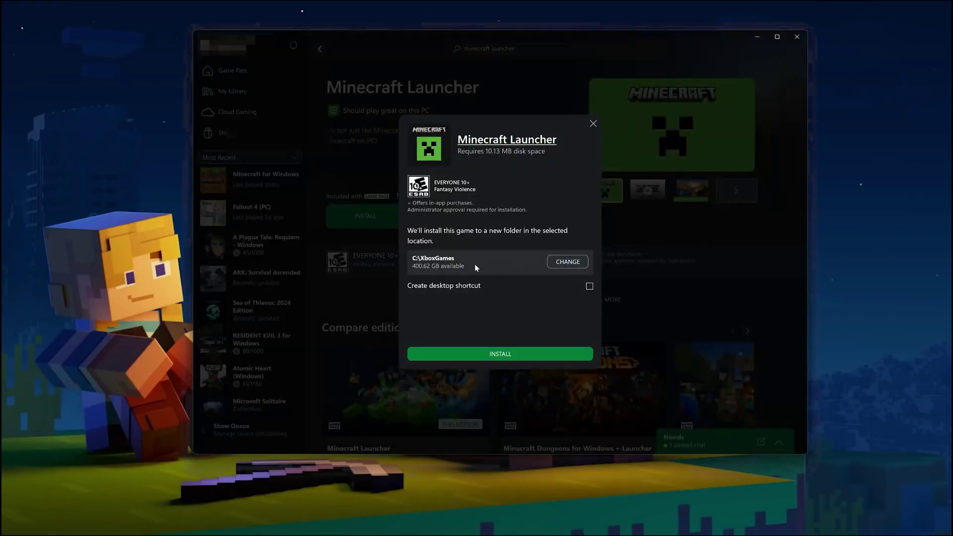
left_click(502, 353)
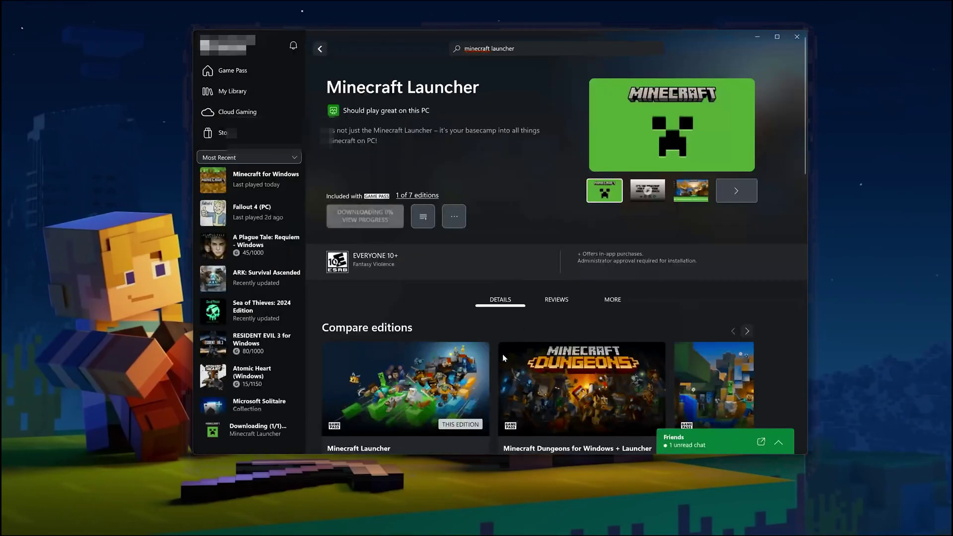